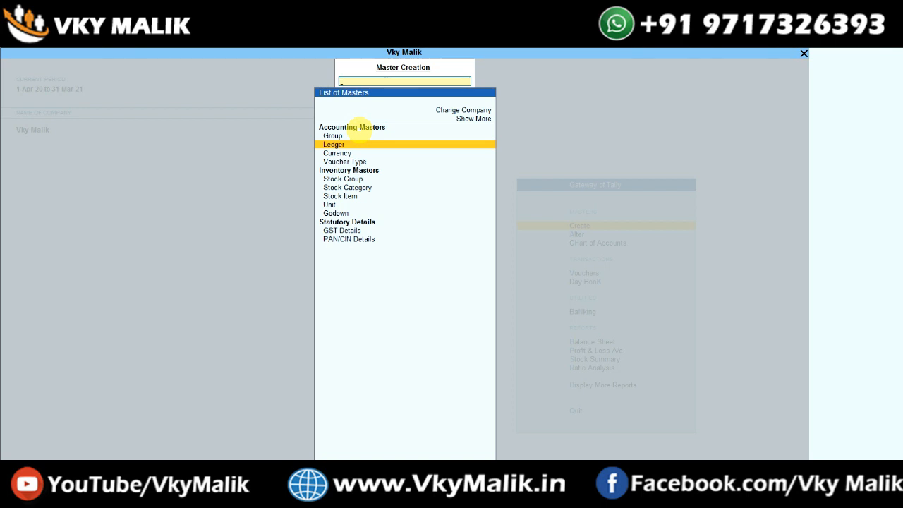
Review the inventory master types available for creation, from stock group to godown.
key(Down)
key(Down)
key(Down)
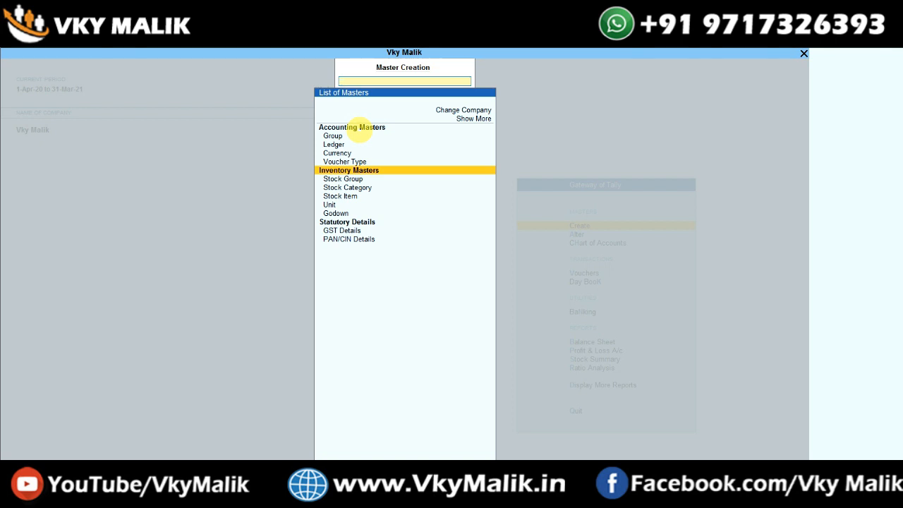
key(Down)
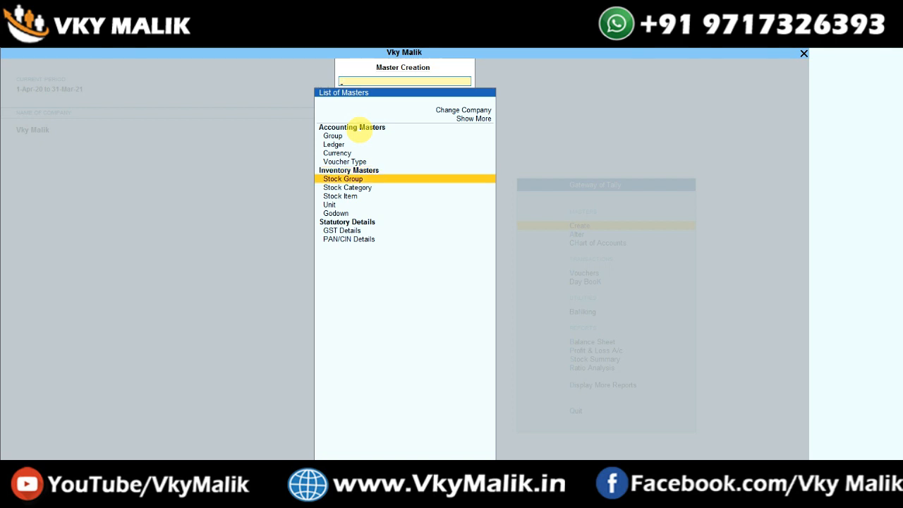
key(Down)
key(Down)
key(Down)
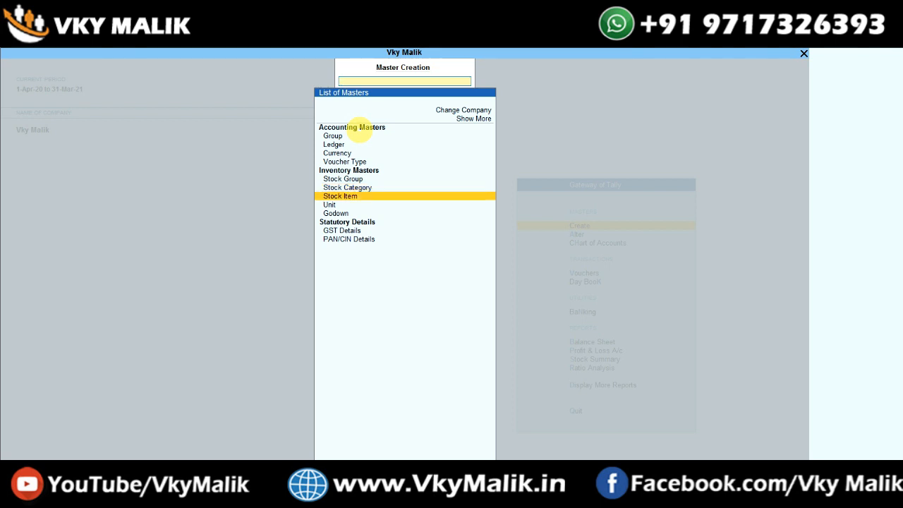
key(Up)
key(Up)
key(Up)
key(Down)
key(Down)
key(Down)
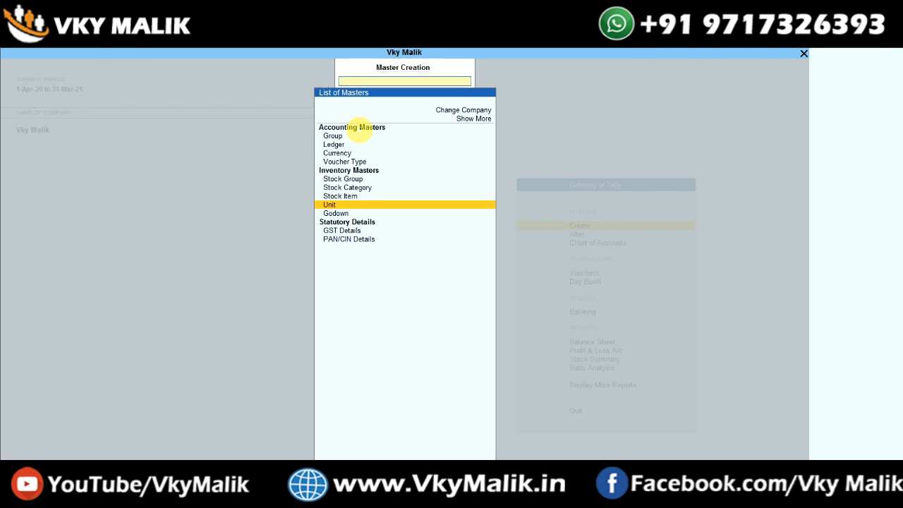
key(Down)
key(Up)
key(Up)
key(Up)
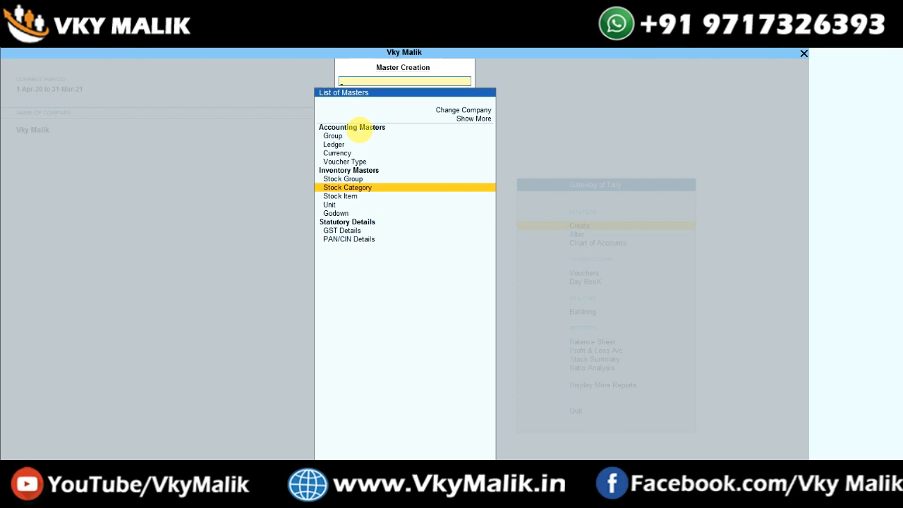
Create a stock group named Samsung under Primary, with item quantities not added and GST details set to No.
key(Up)
key(Return)
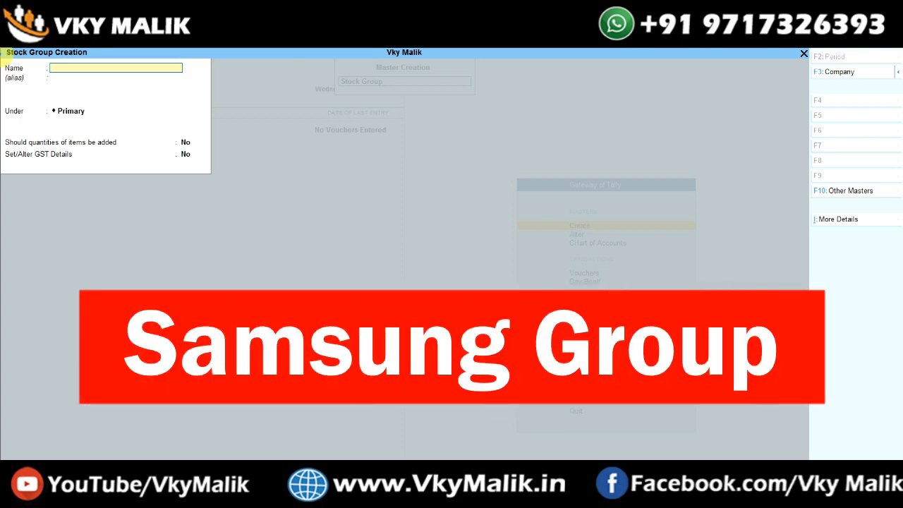
text(Samsung)
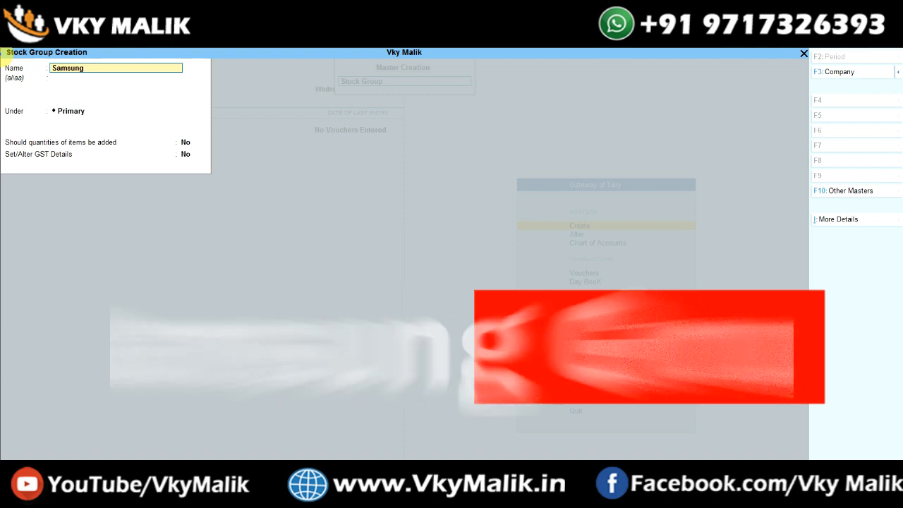
key(Return)
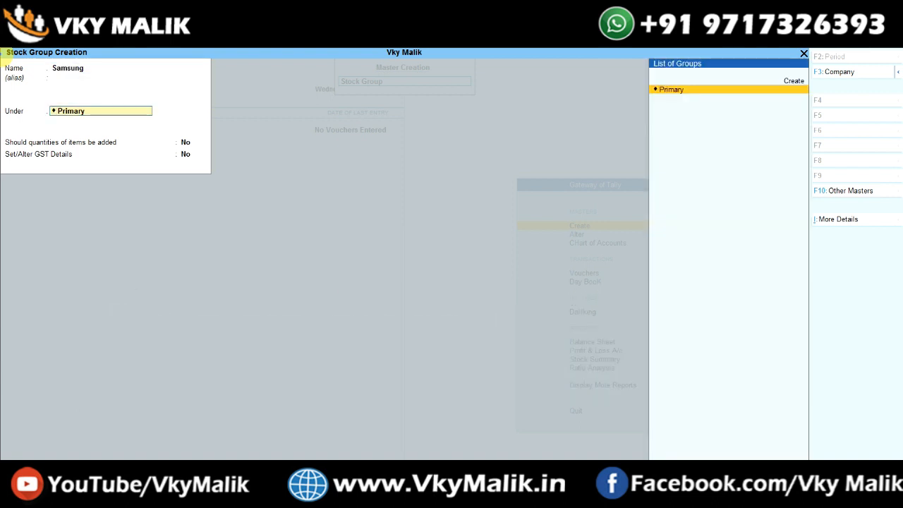
key(Return)
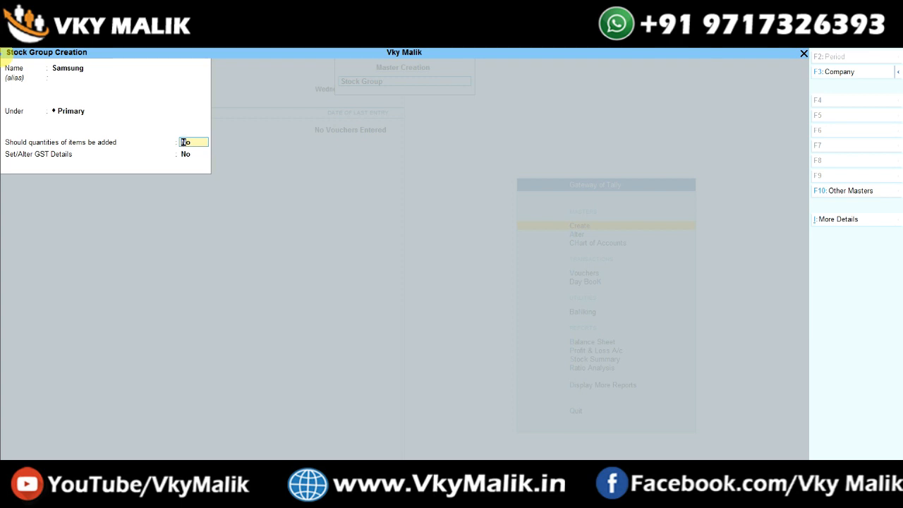
key(Return)
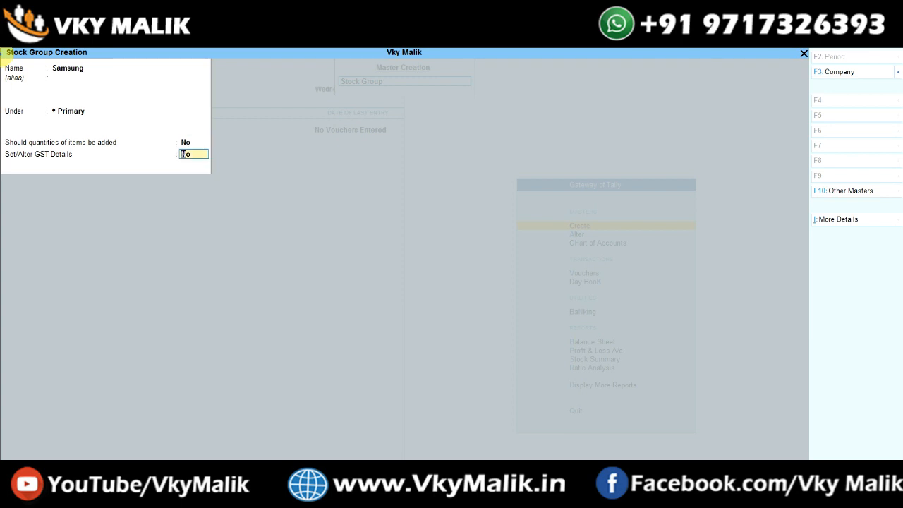
key(Return)
key(Return)
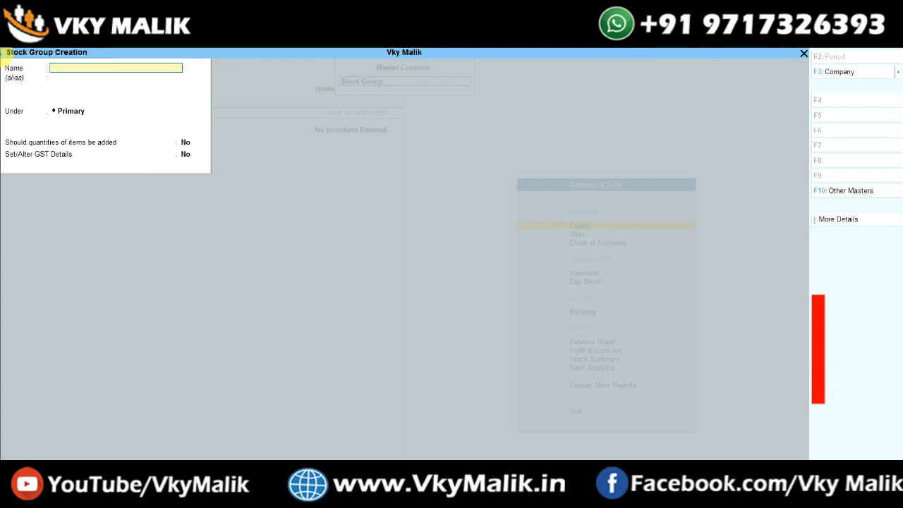
Create two more stock groups, Redmi and Sony, under Primary with the default settings.
text(Redmi)
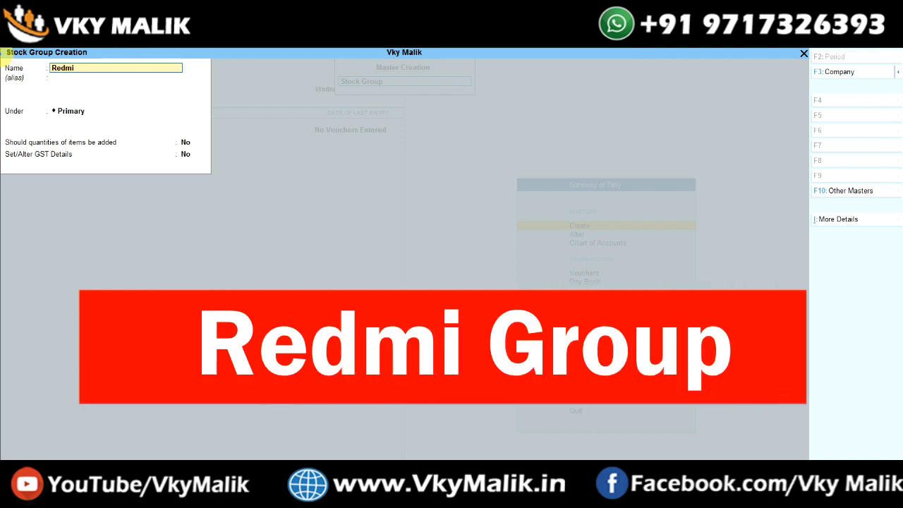
key(ctrl)
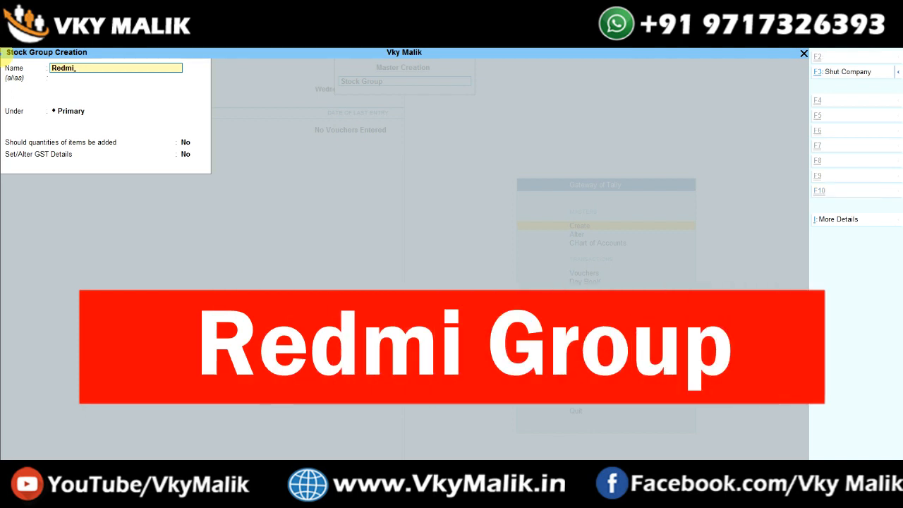
key(ctrl+a)
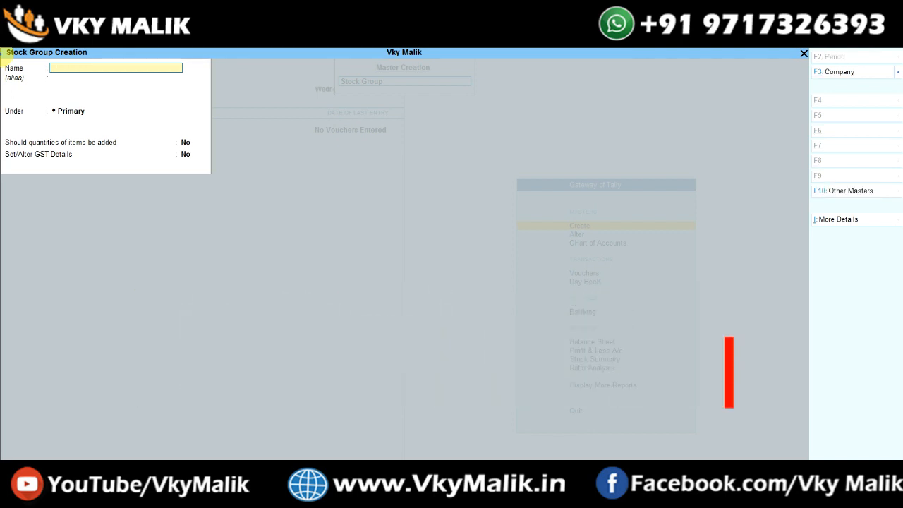
text(Sony)
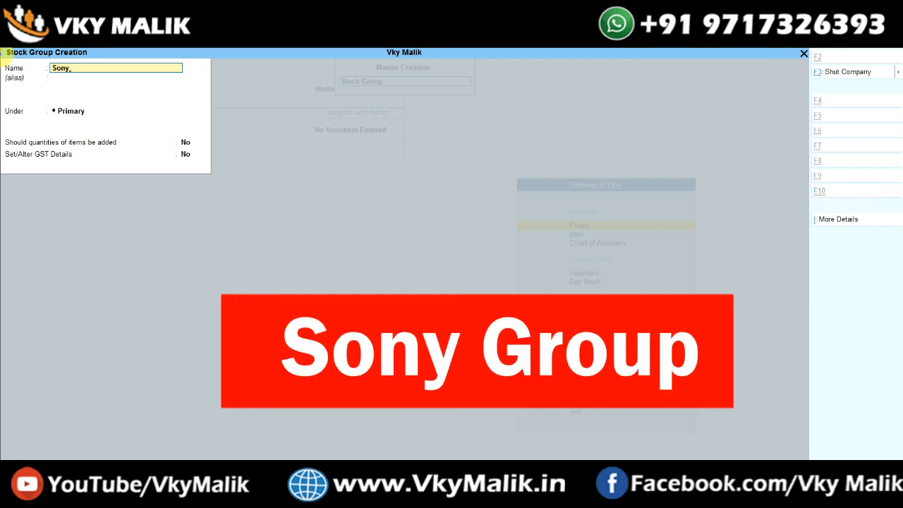
key(ctrl+a)
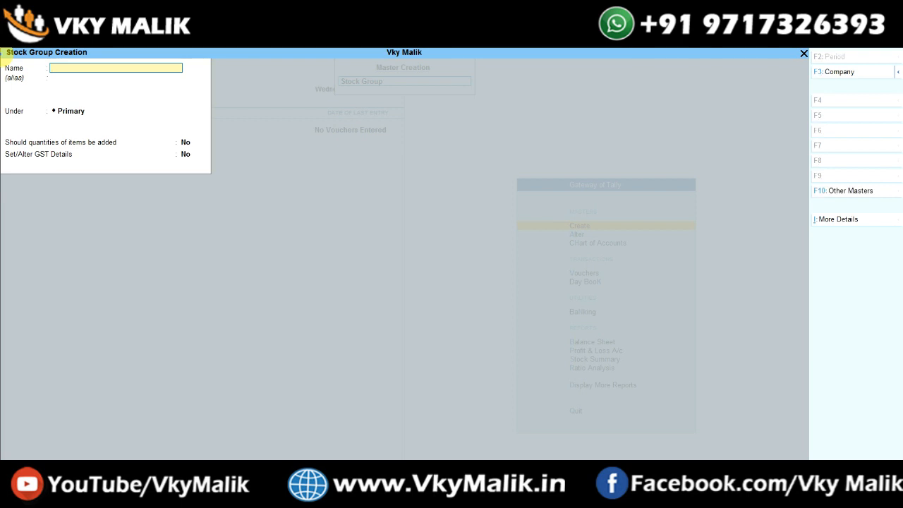
key(Escape)
Begin a new simple unit of measure with the symbol PCS and the formal name PIECES.
key(Down)
key(Down)
key(Down)
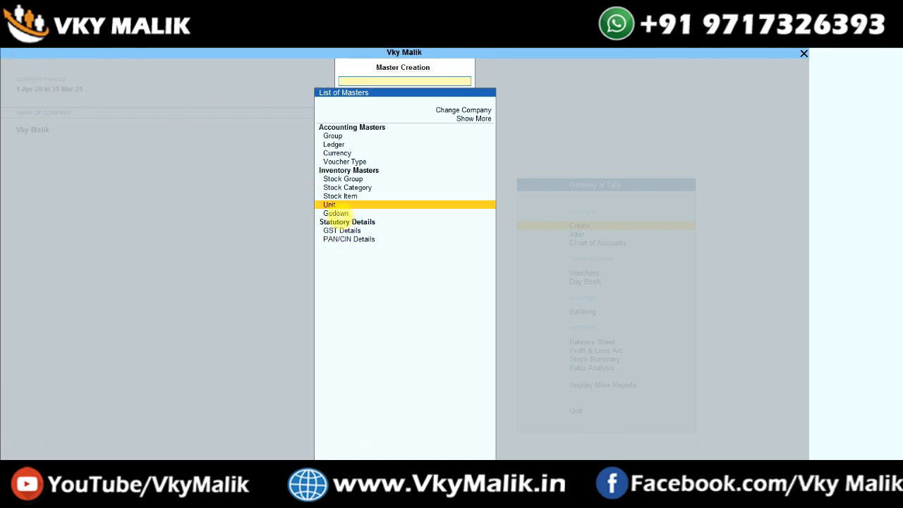
key(Return)
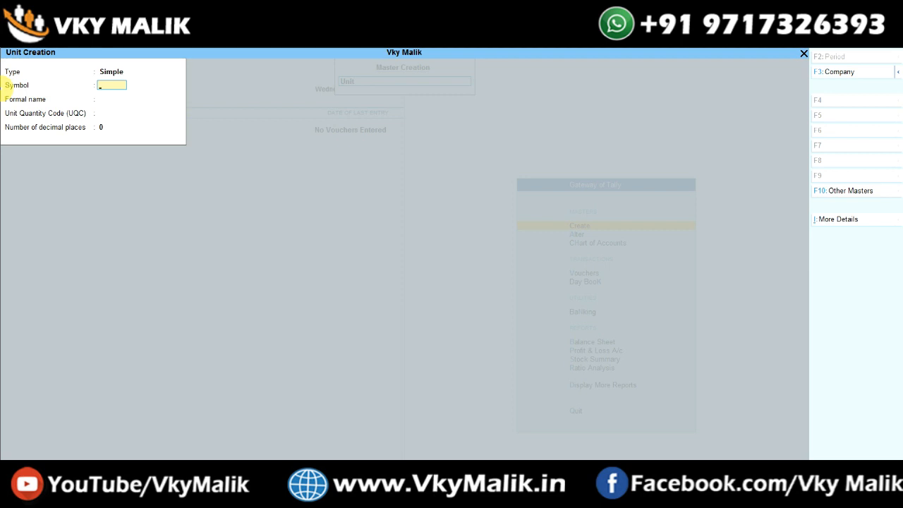
text(PCS)
key(Return)
key(Return)
key(Return)
key(BackSpace)
key(BackSpace)
text(PIECES)
Set the unit's quantity code to PCS-PIECES, keep 0 decimal places and save the unit.
key(Return)
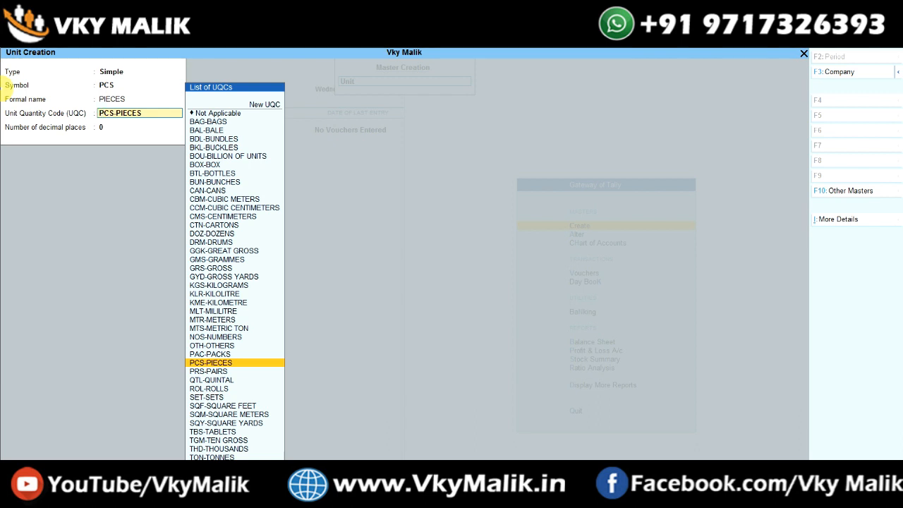
key(Return)
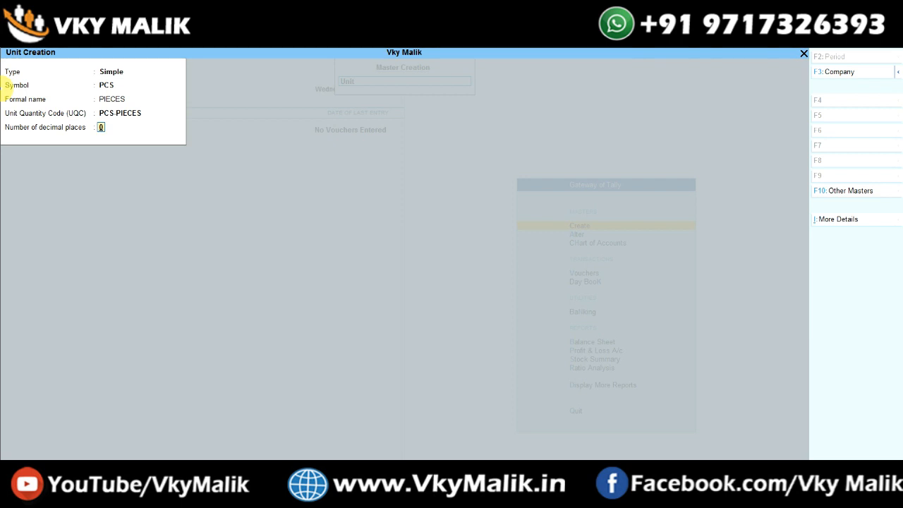
key(Return)
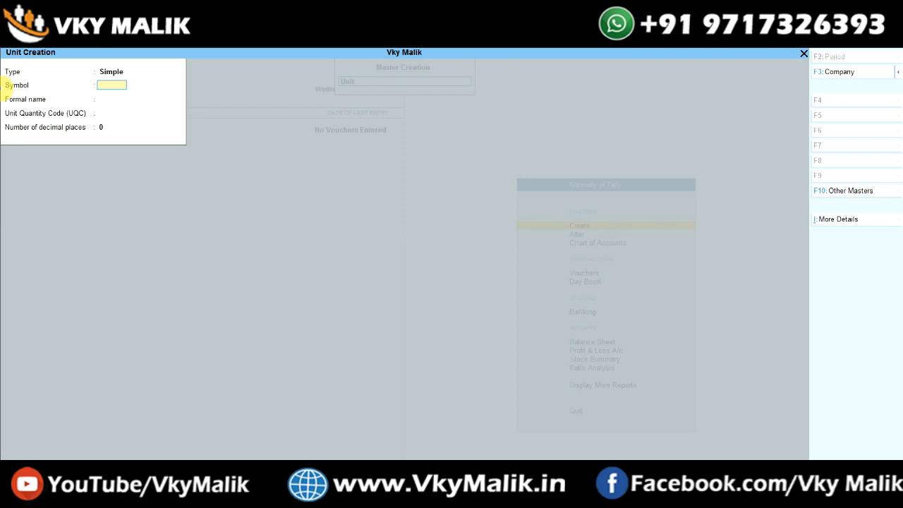
key(Escape)
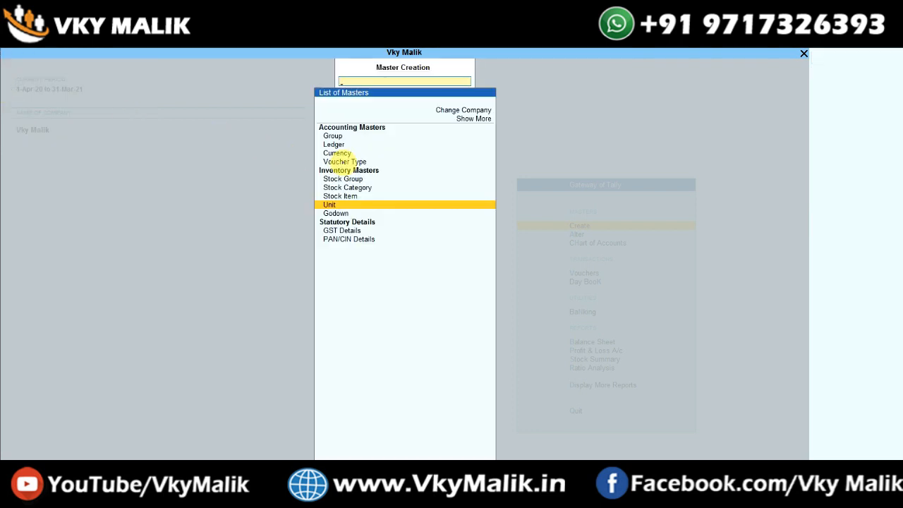
Choose Stock Item as the type of inventory master to create.
key(Up)
key(Up)
key(Up)
key(Down)
key(Down)
key(Down)
key(Up)
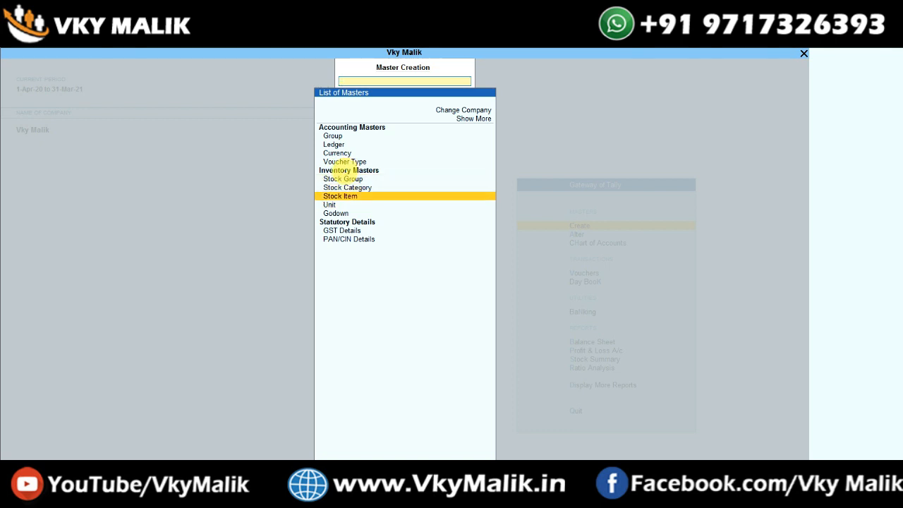